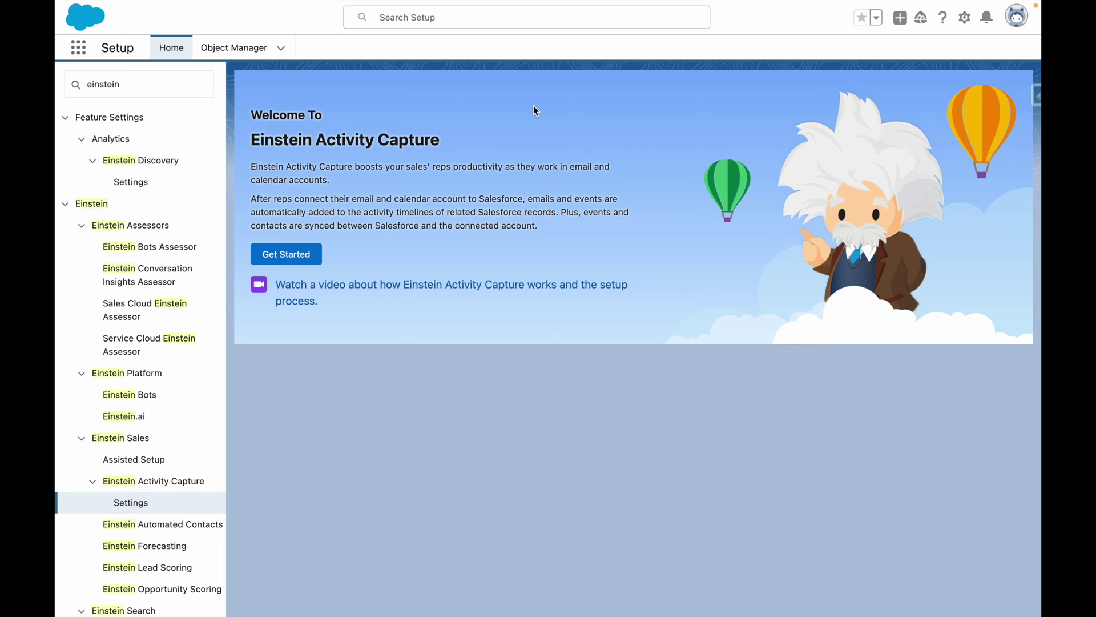
# Launch the Einstein Activity Capture setup wizard from its settings page.
pyautogui.click(288, 255)
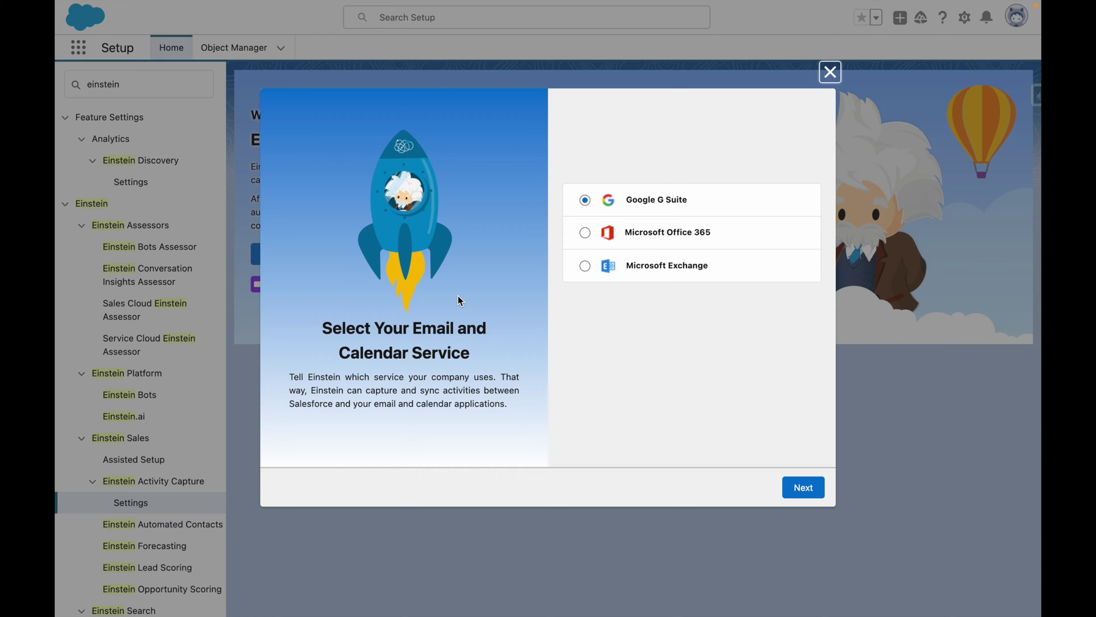
# Choose Google G Suite as the service with a User Level configuration.
pyautogui.click(797, 479)
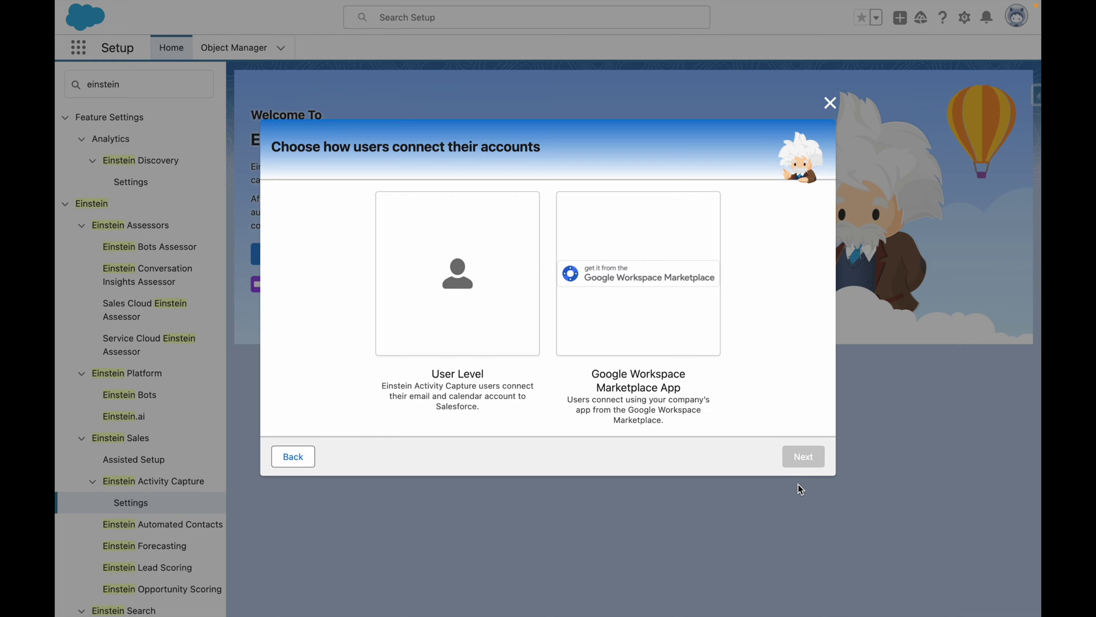
pyautogui.click(448, 318)
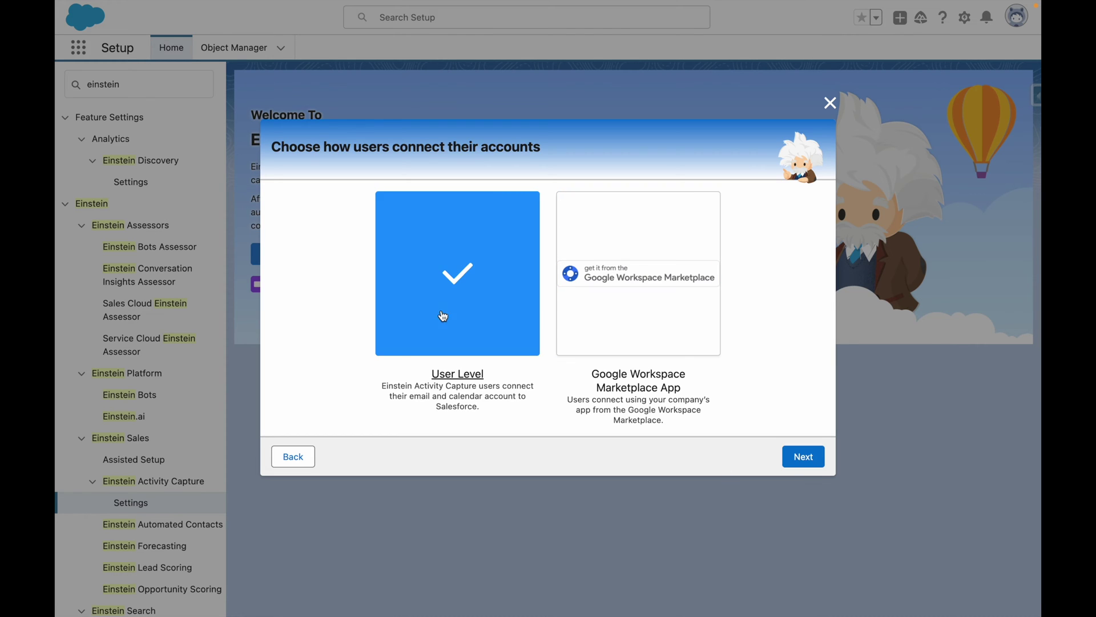
pyautogui.click(802, 459)
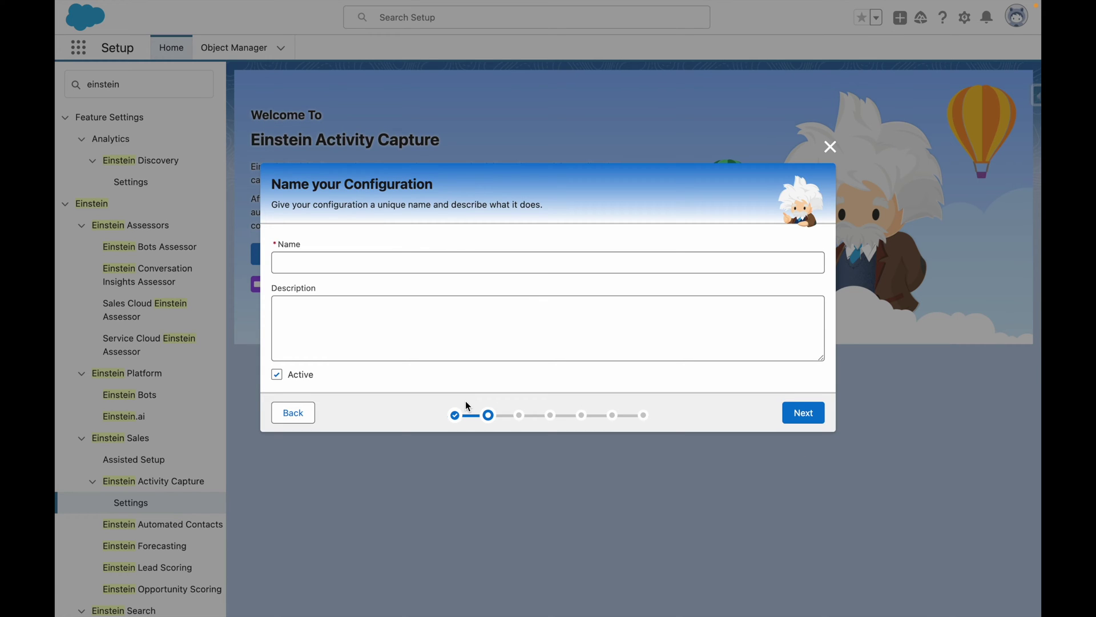
# Name the configuration 'Demo Video' with description 'Configuration used for Video Demo Purposes'.
pyautogui.click(303, 264)
pyautogui.write('Demo Video')
pyautogui.press('Tab')
pyautogui.write('Configuration used for Video Demo Purposes')
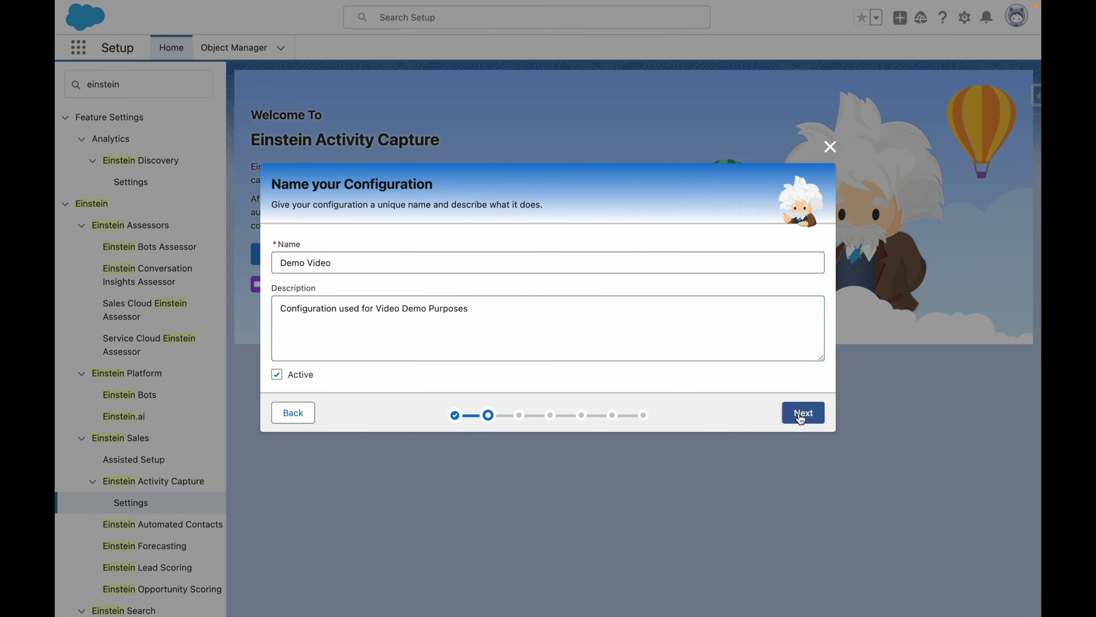
pyautogui.click(802, 412)
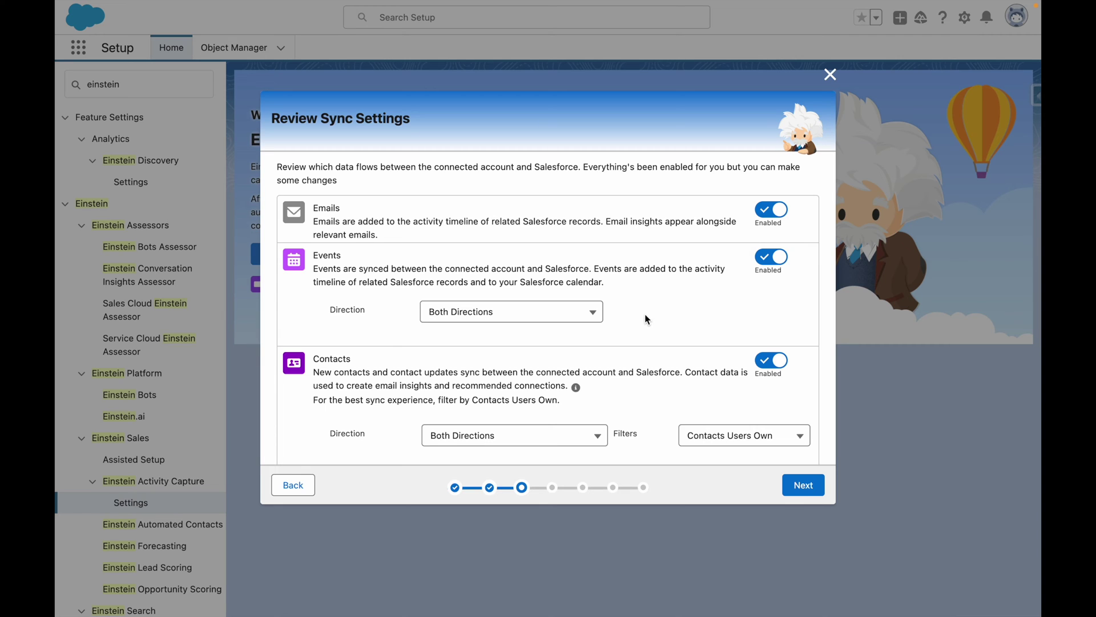
pyautogui.click(539, 313)
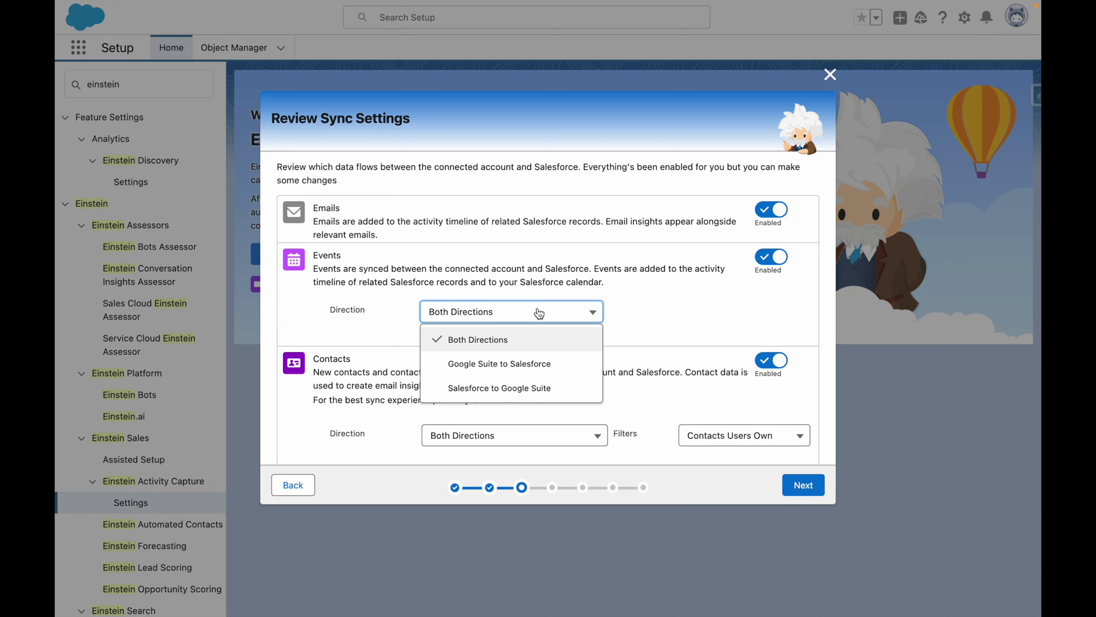
pyautogui.click(673, 293)
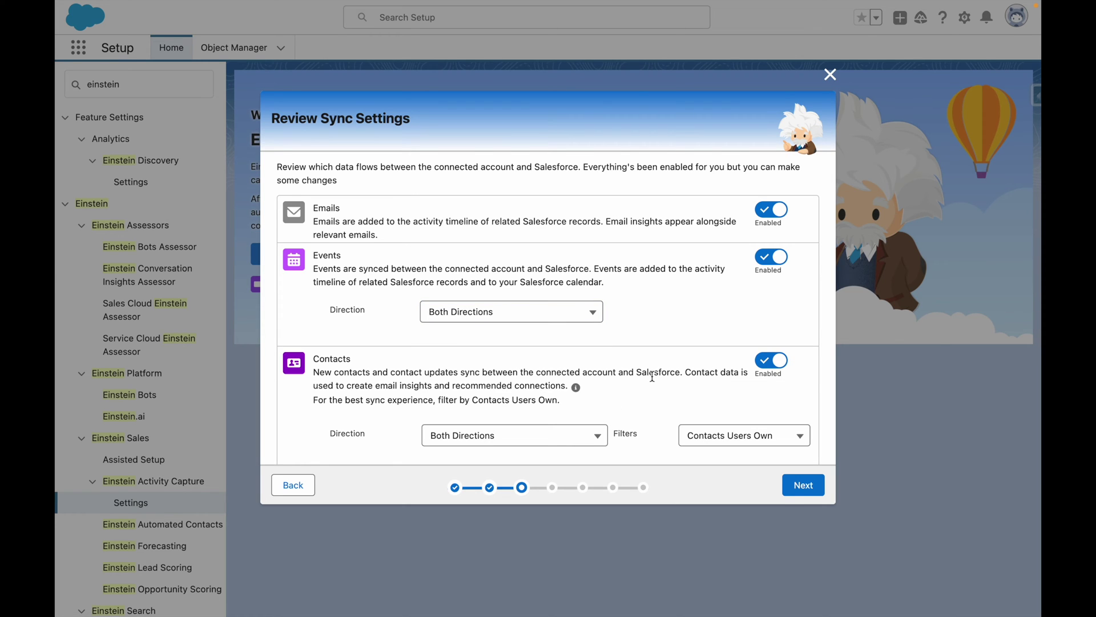
pyautogui.scroll(-1, 652, 376)
pyautogui.click(547, 415)
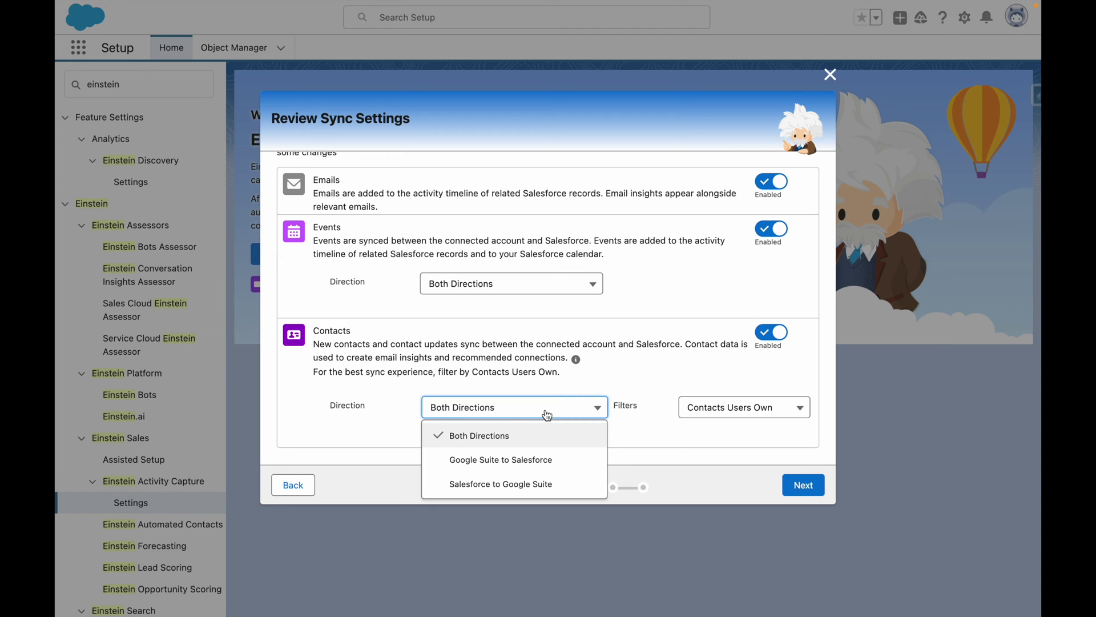
pyautogui.click(679, 364)
pyautogui.click(734, 416)
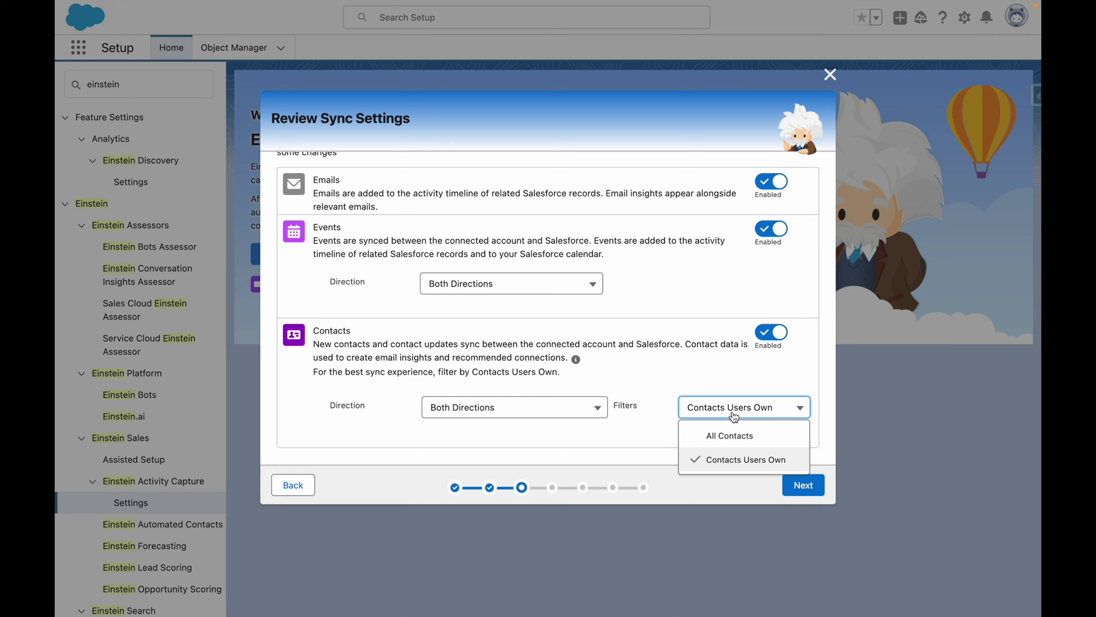
pyautogui.click(677, 293)
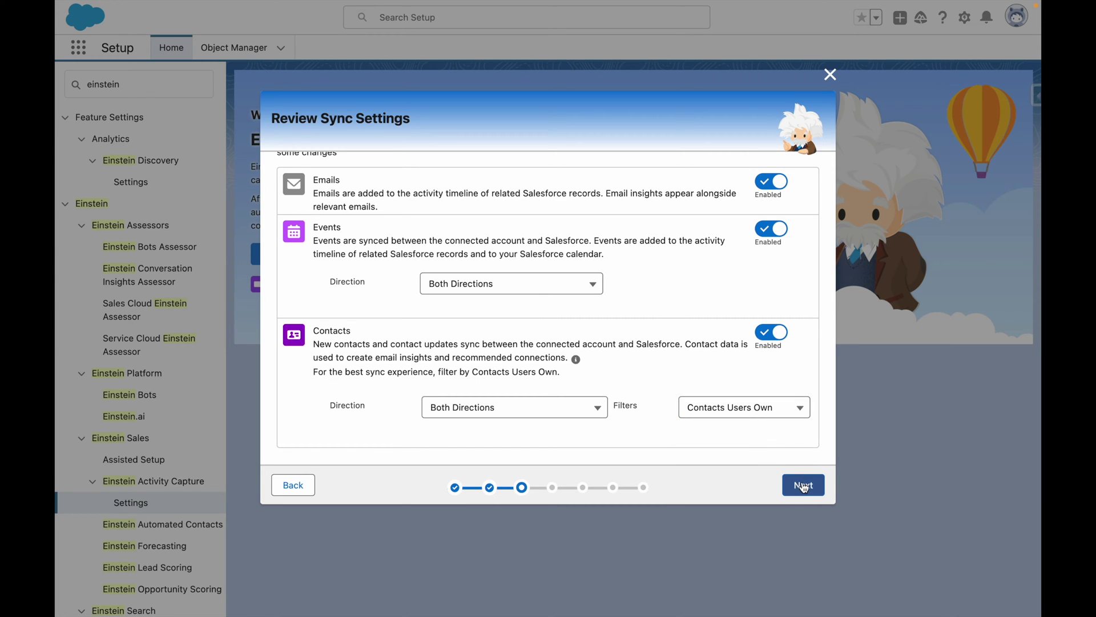
pyautogui.click(783, 485)
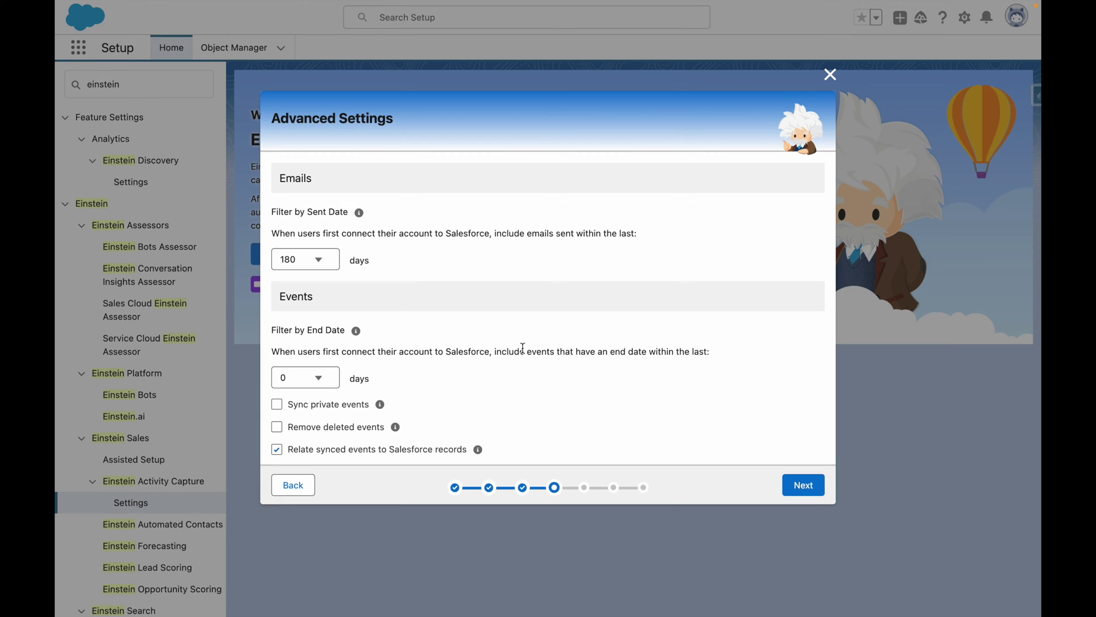
# Keep past emails filtered to the last 180 days.
pyautogui.click(311, 258)
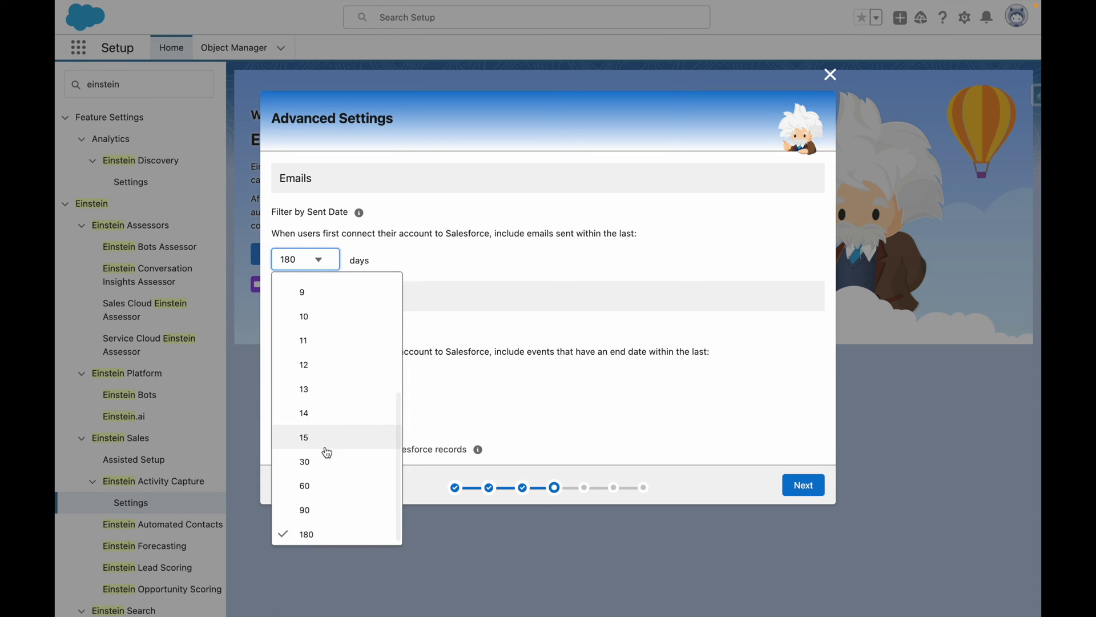
pyautogui.scroll(-1, 326, 452)
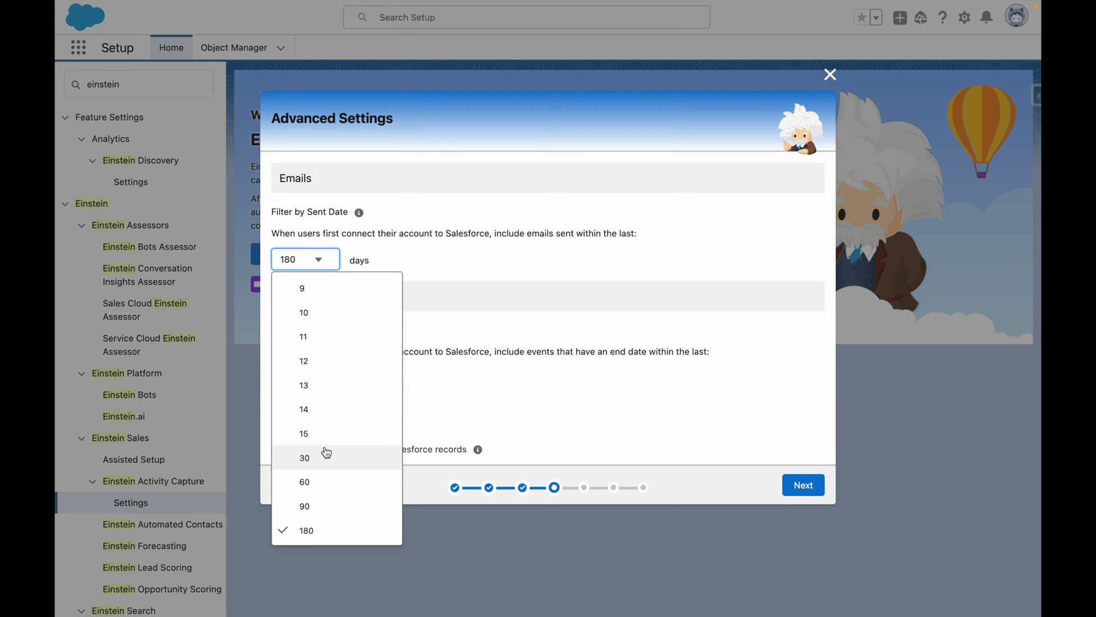
pyautogui.click(547, 247)
# Add a Birthdate contact condition and remove it again, leaving no contact conditions.
pyautogui.scroll(-3, 499, 430)
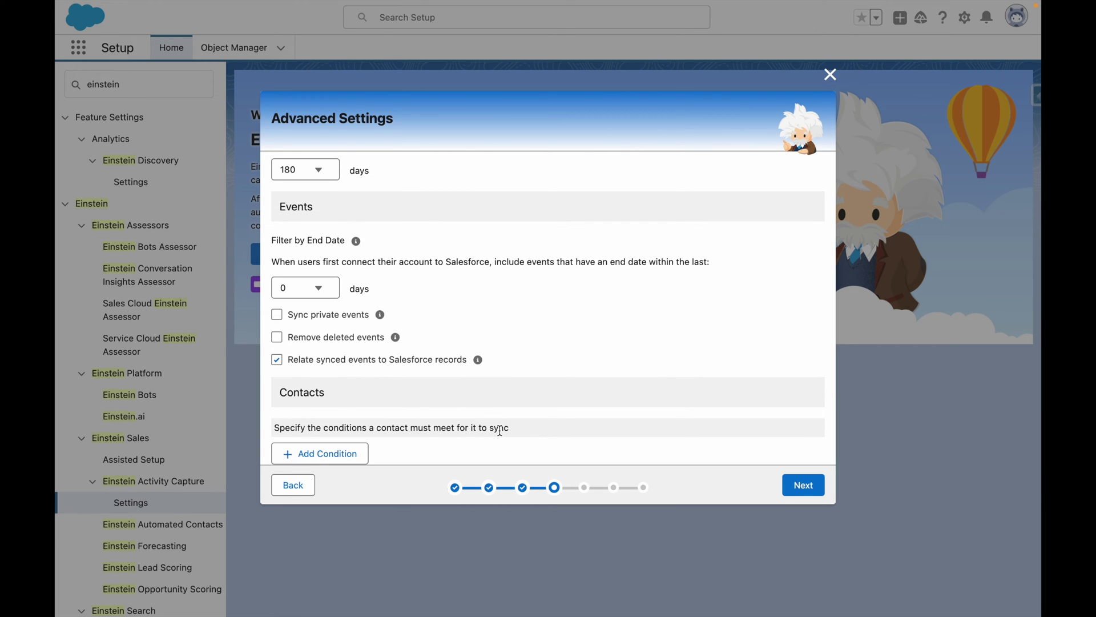
pyautogui.scroll(-2, 504, 320)
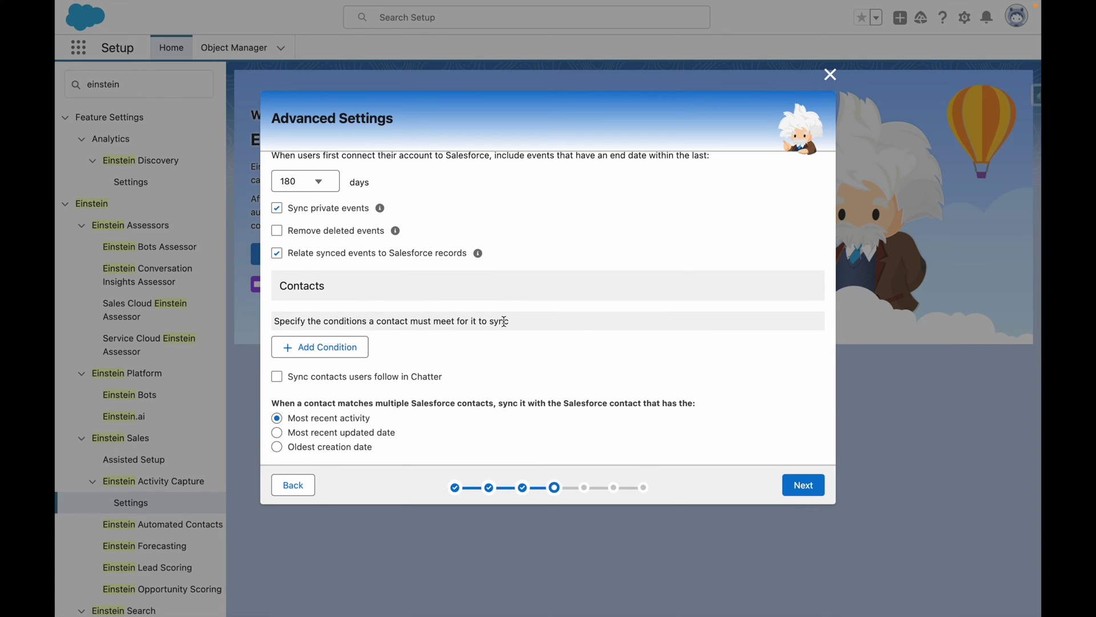
pyautogui.click(345, 349)
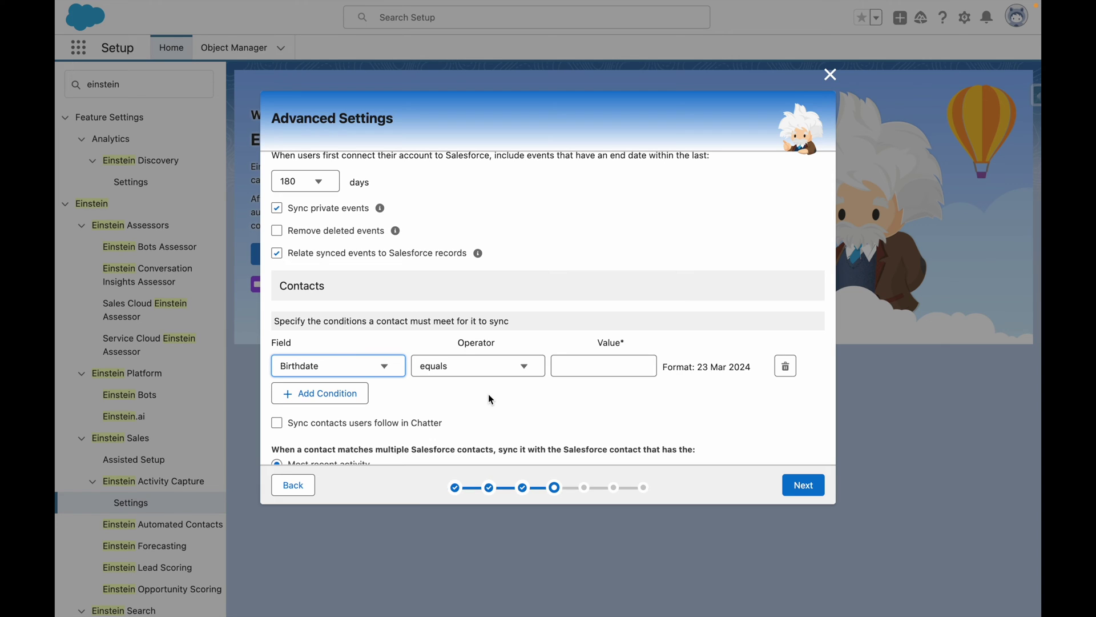
pyautogui.click(786, 366)
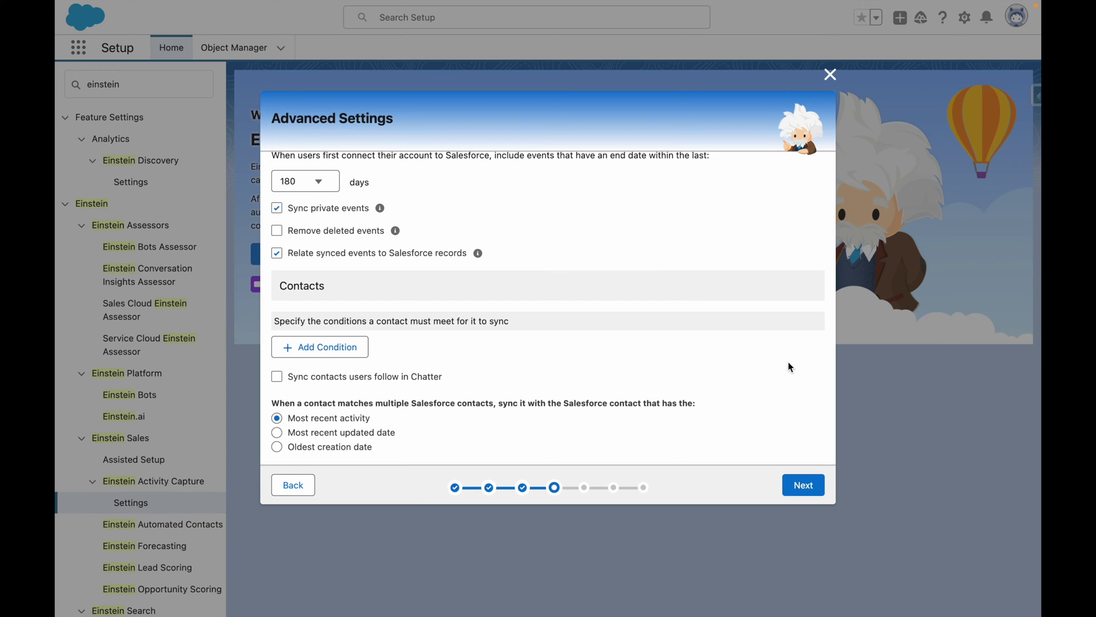
pyautogui.click(803, 485)
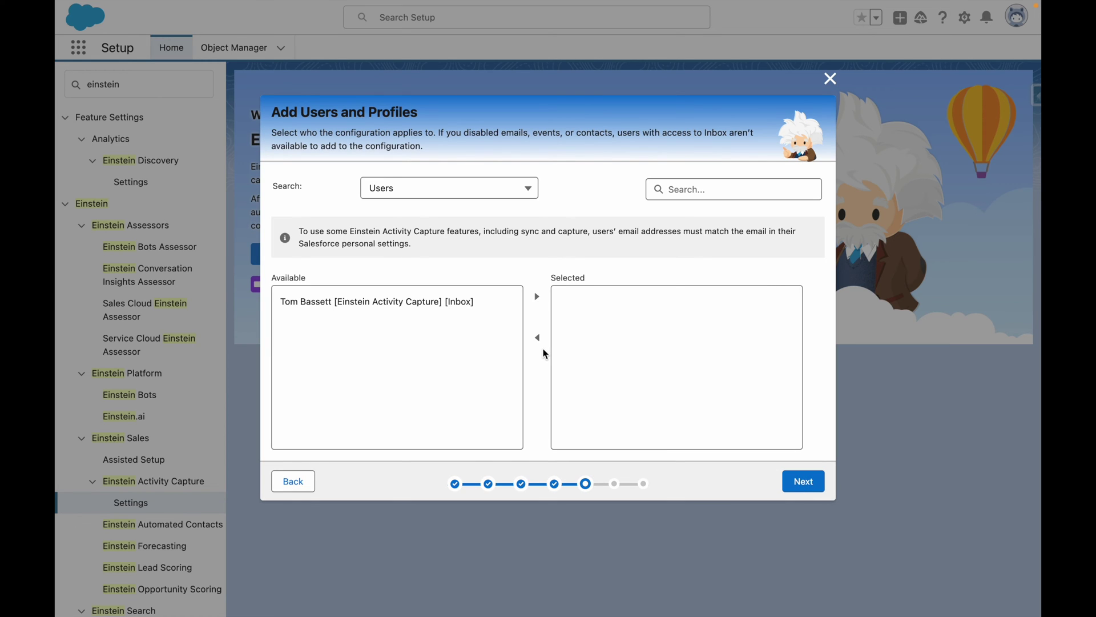
# Add the available user to the Demo Video configuration.
pyautogui.click(387, 302)
pyautogui.click(540, 299)
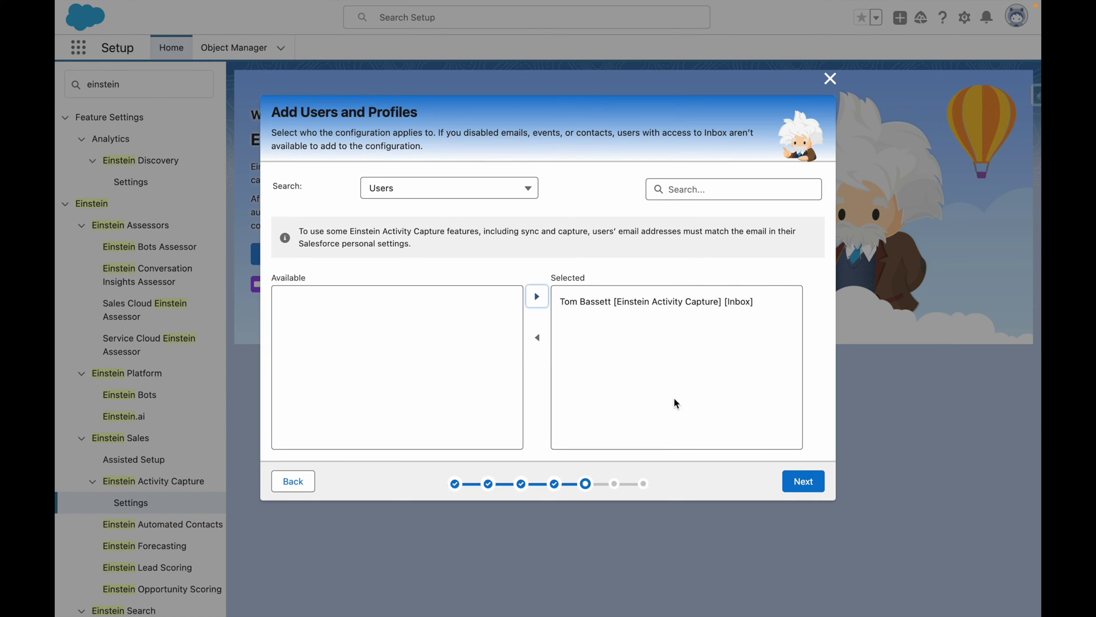
pyautogui.click(803, 481)
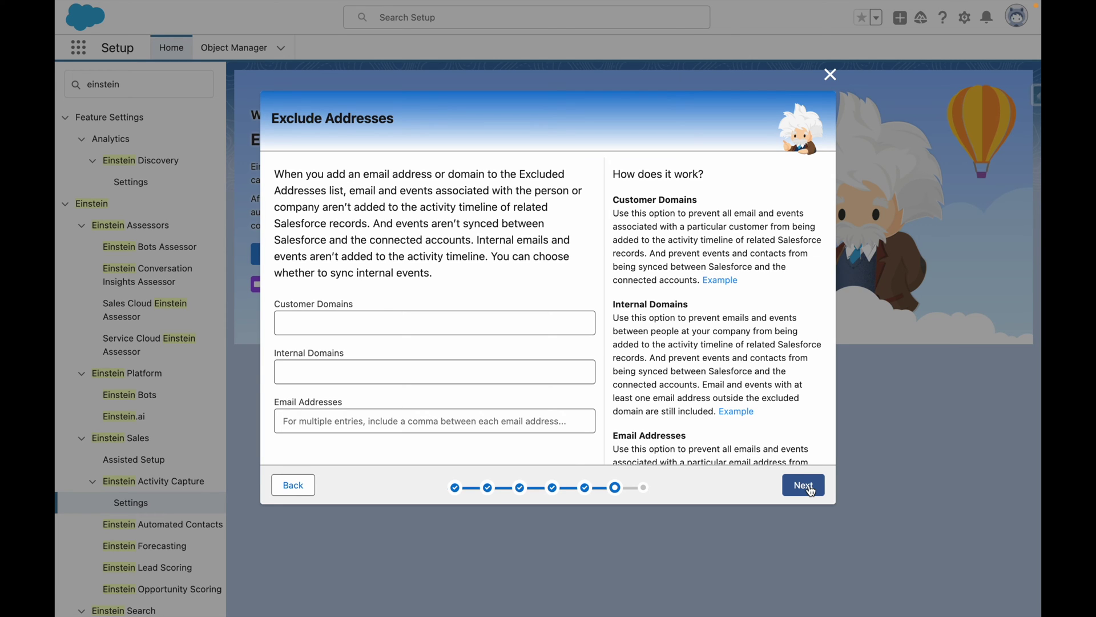
# Skip address exclusions, set Default Activity Sharing to Share with Everyone, and finish setup.
pyautogui.click(810, 490)
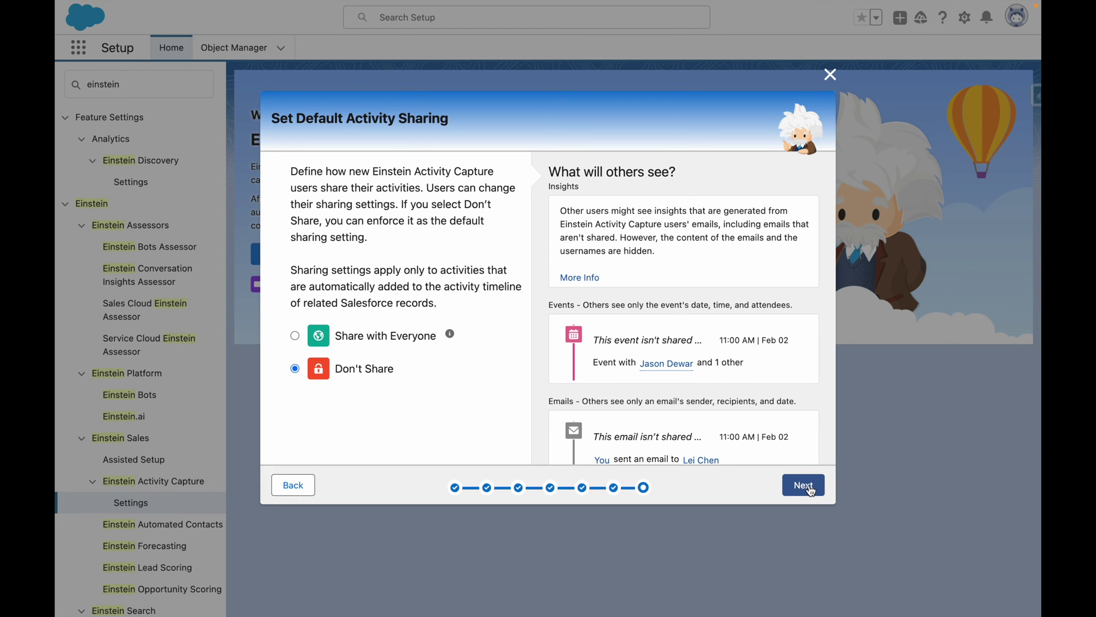
pyautogui.click(295, 336)
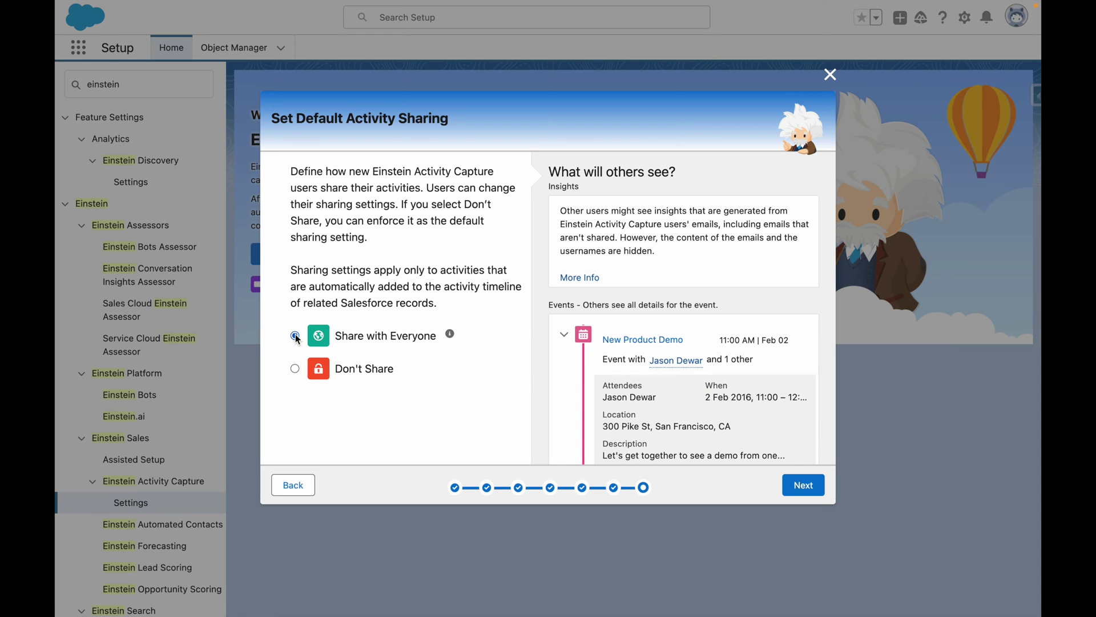
pyautogui.click(813, 493)
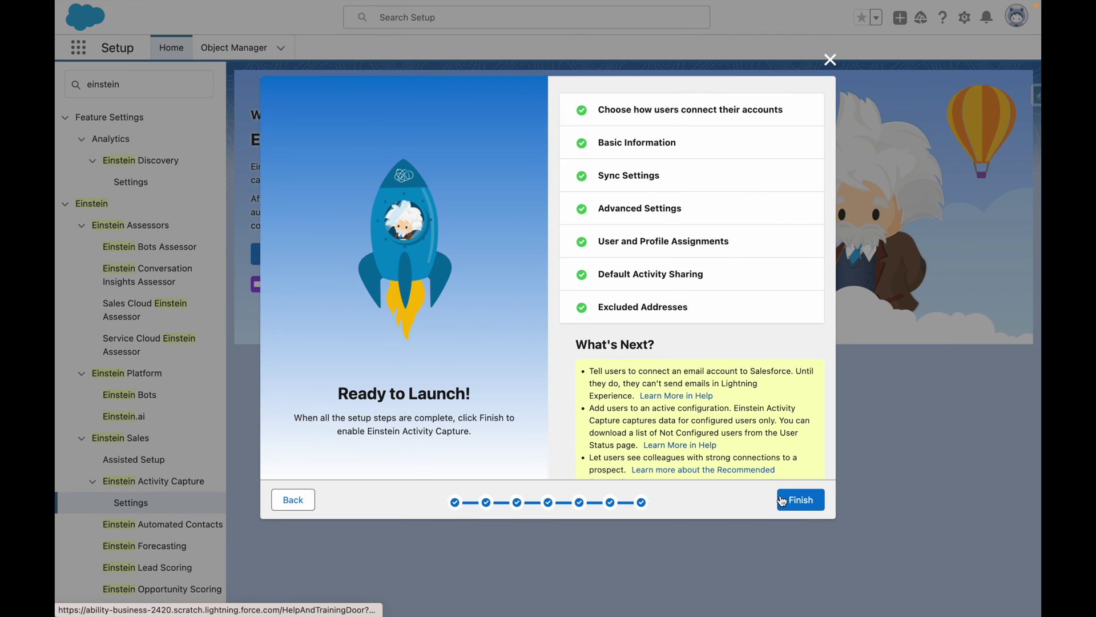
pyautogui.click(801, 500)
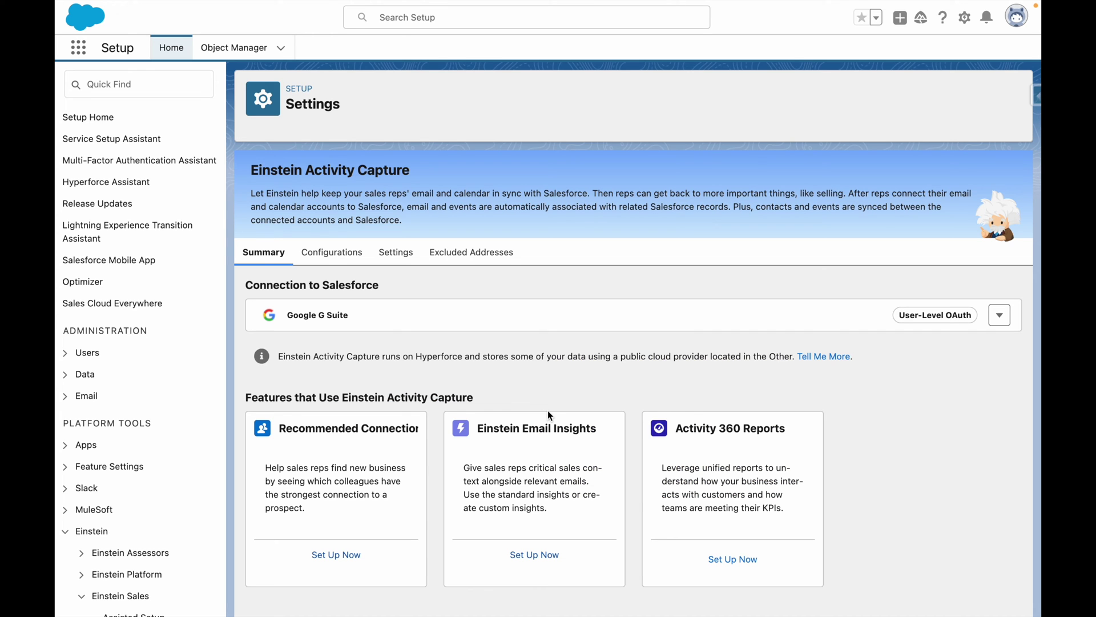
# Open the Settings tab and confirm activities go to Account, Contact, Lead and Opportunity records.
pyautogui.click(402, 259)
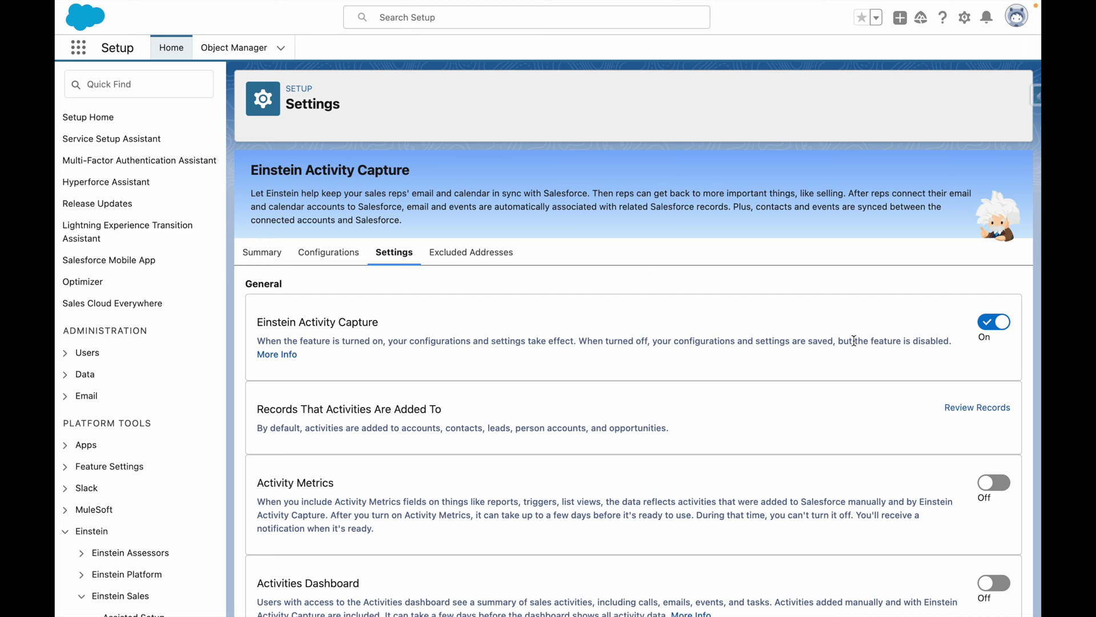
pyautogui.click(967, 408)
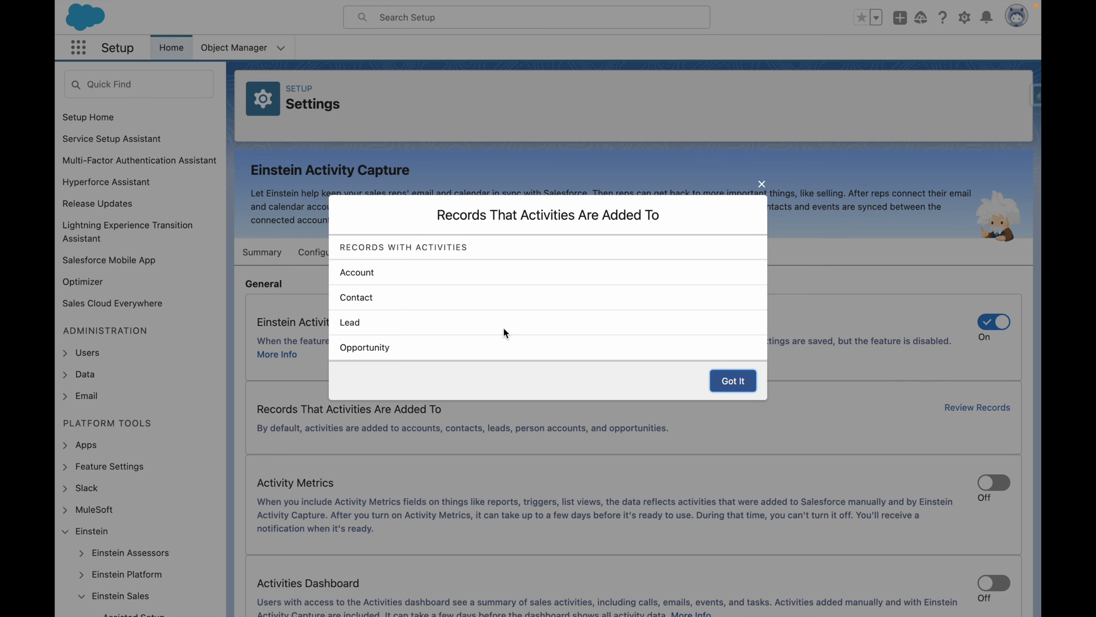
pyautogui.click(742, 382)
pyautogui.scroll(-1, 760, 434)
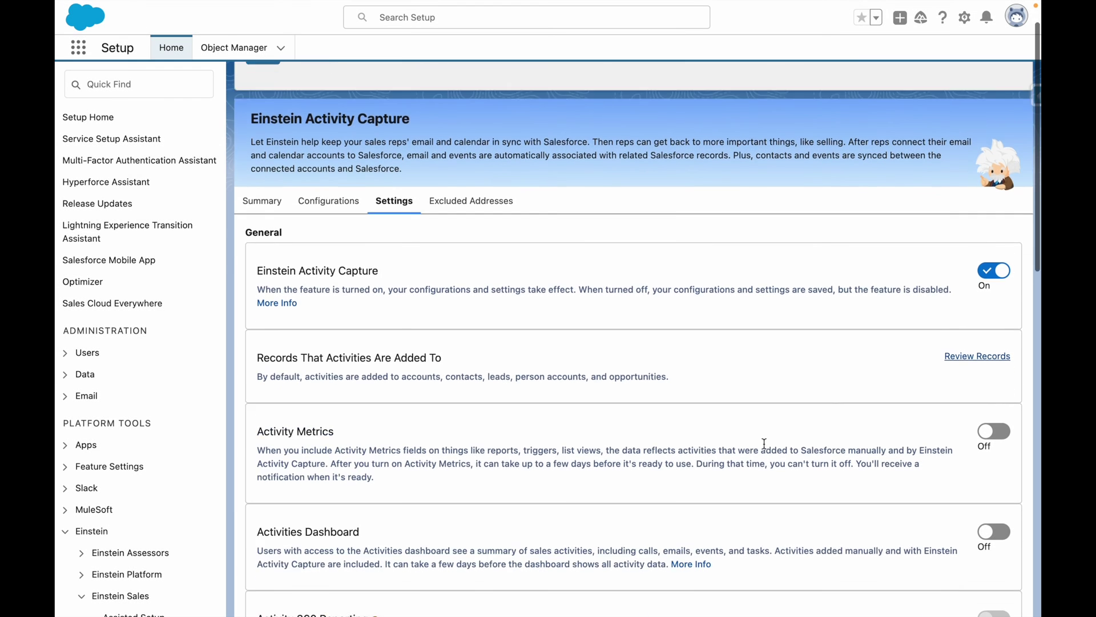
pyautogui.scroll(-2, 764, 444)
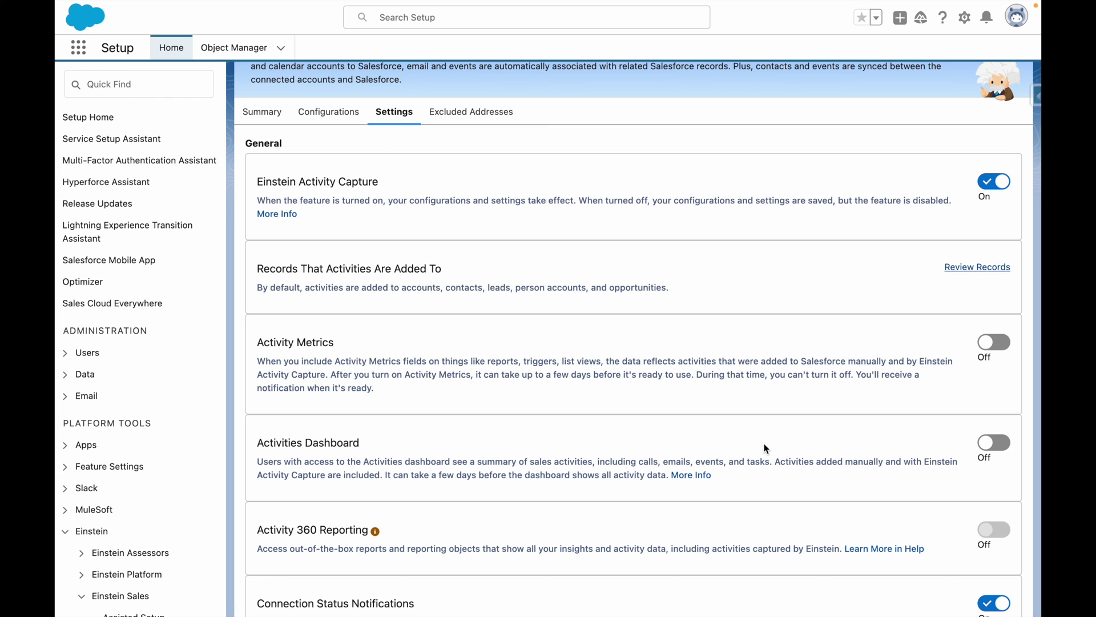
pyautogui.scroll(-6, 764, 448)
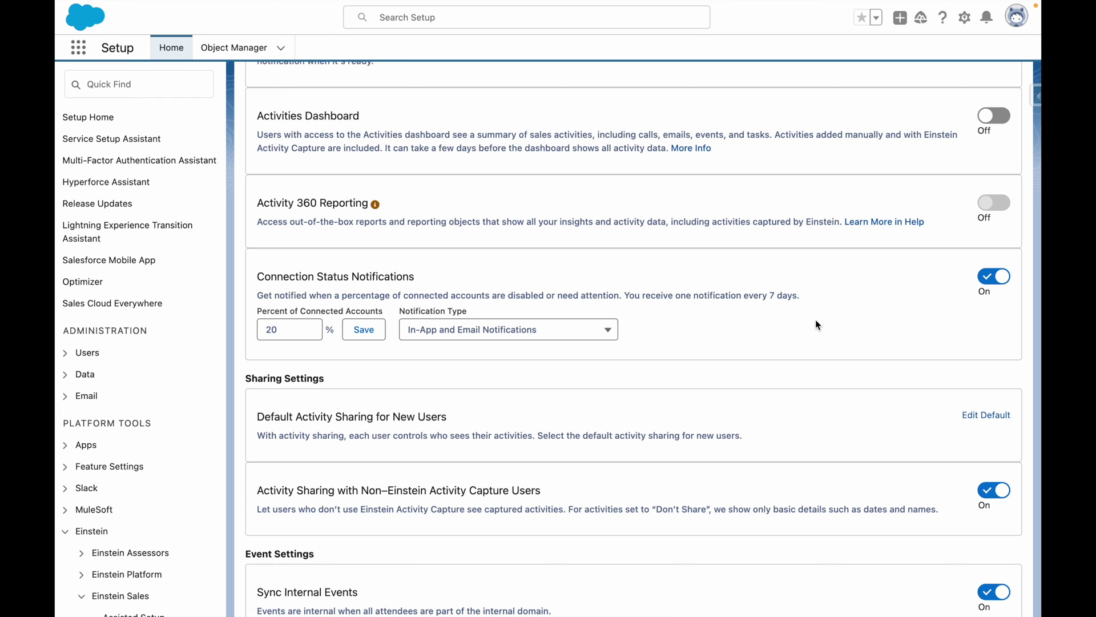
pyautogui.scroll(-1, 816, 323)
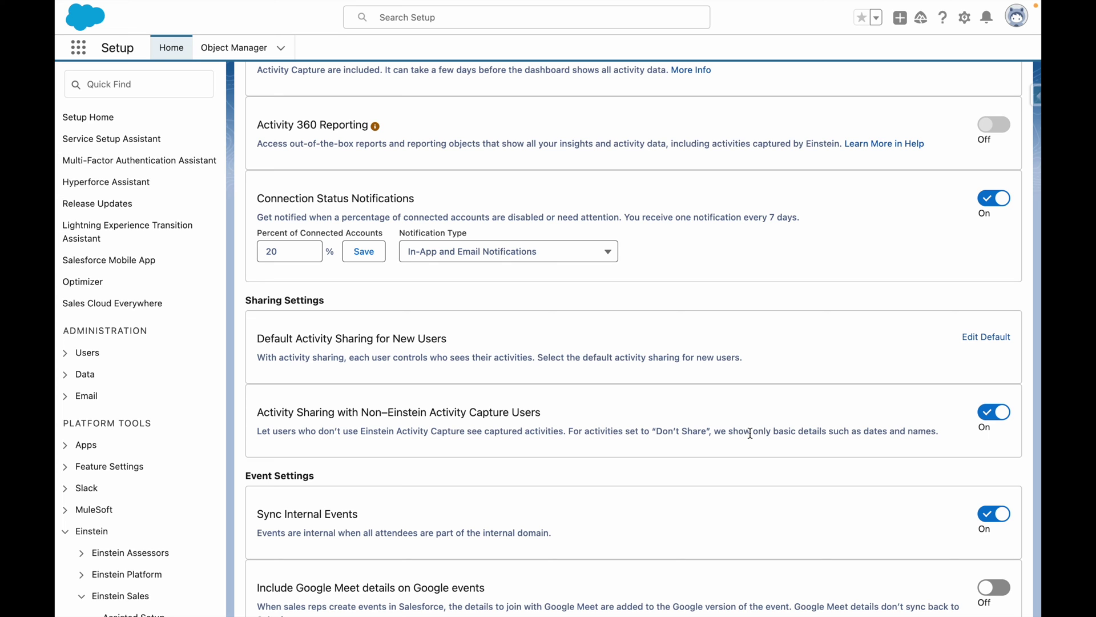
pyautogui.scroll(-2, 778, 514)
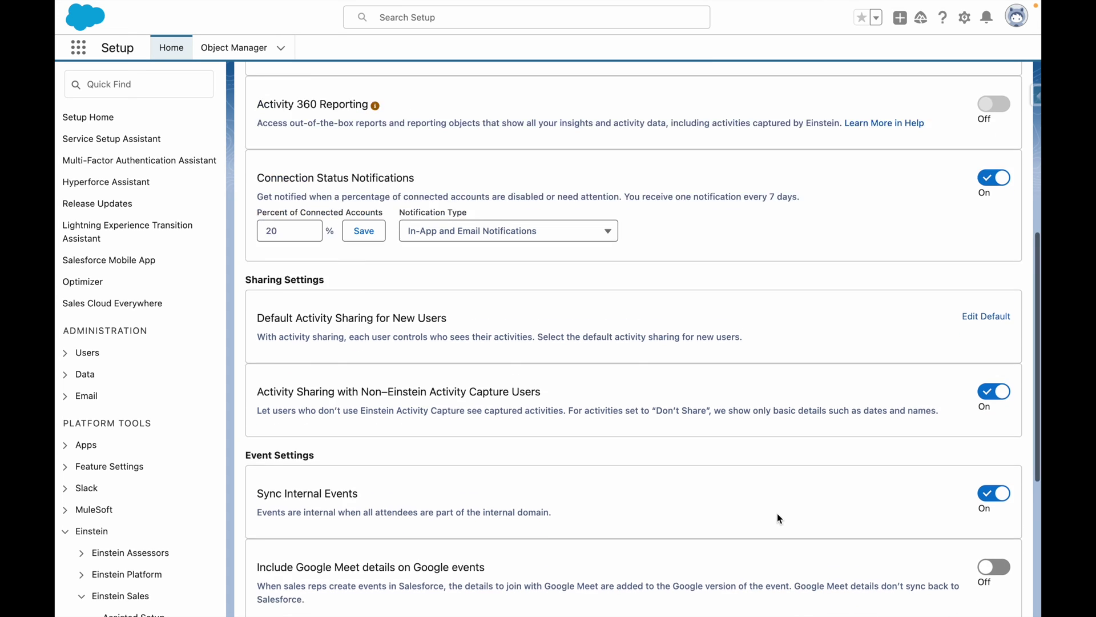
pyautogui.scroll(-2, 778, 518)
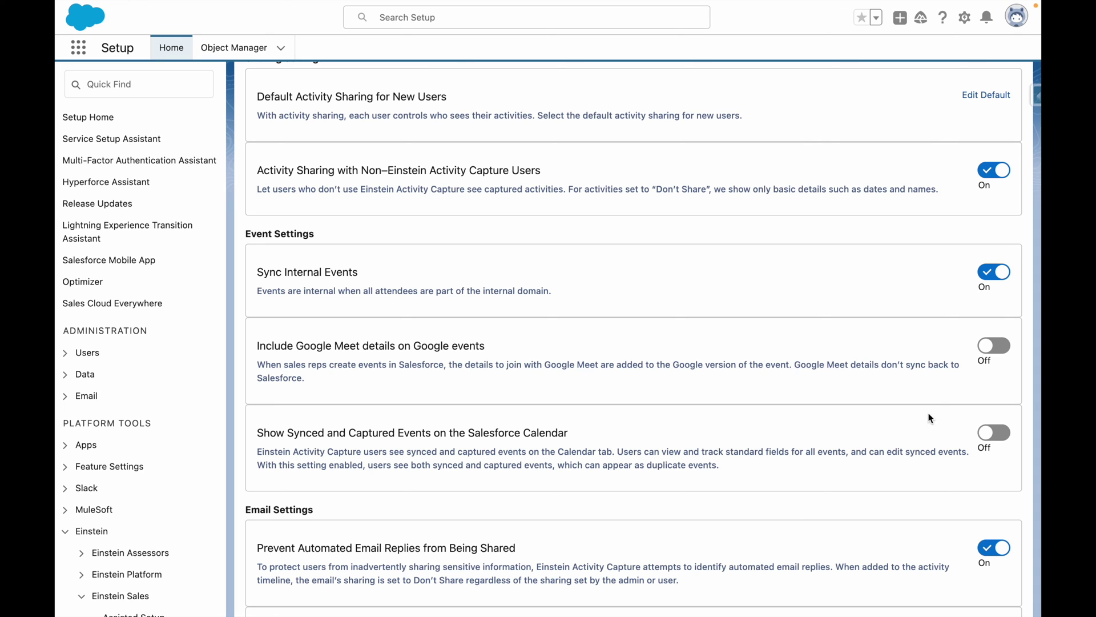
pyautogui.click(1008, 350)
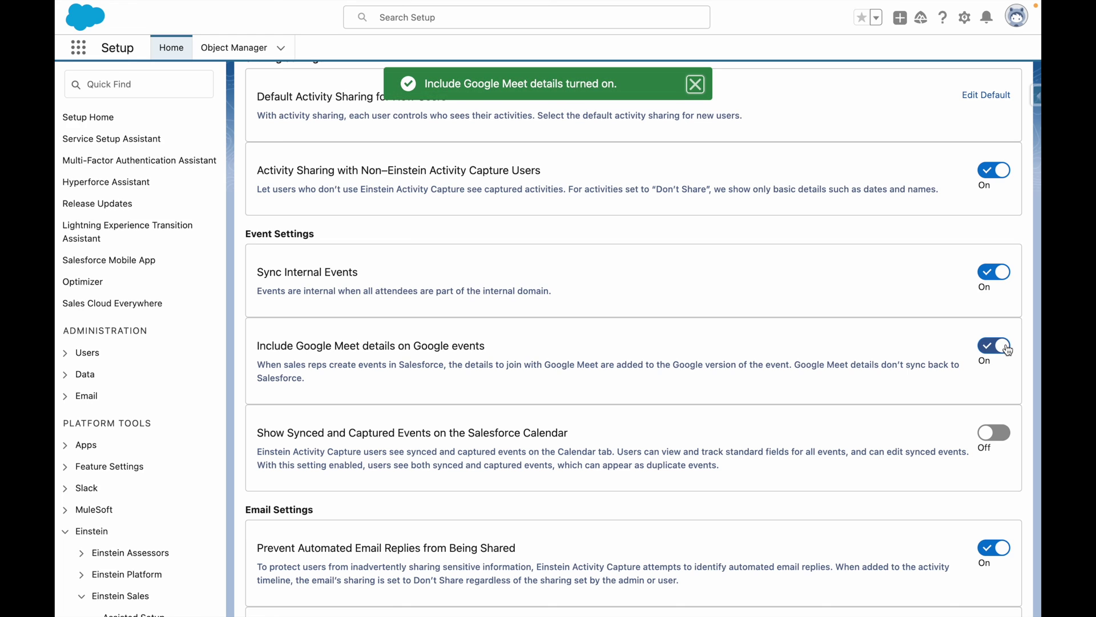
# Turn on Show Synced and Captured Events for the calendar.
pyautogui.click(998, 439)
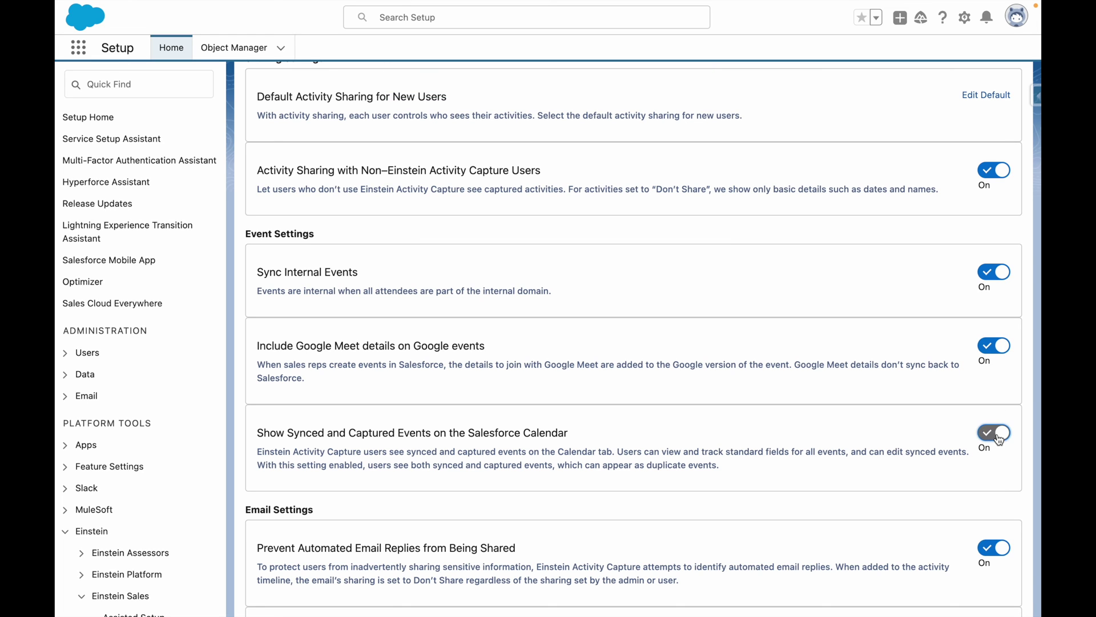
pyautogui.scroll(-2, 868, 493)
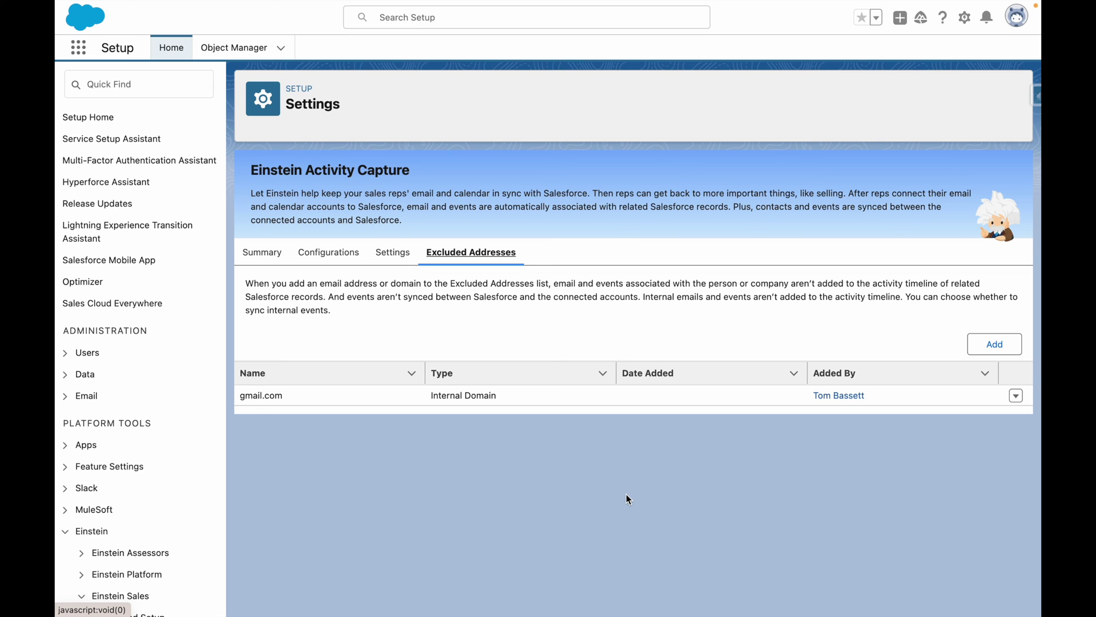
# Go to Email and Calendar Accounts under Connected Accounts in personal settings.
pyautogui.click(1022, 19)
pyautogui.click(857, 95)
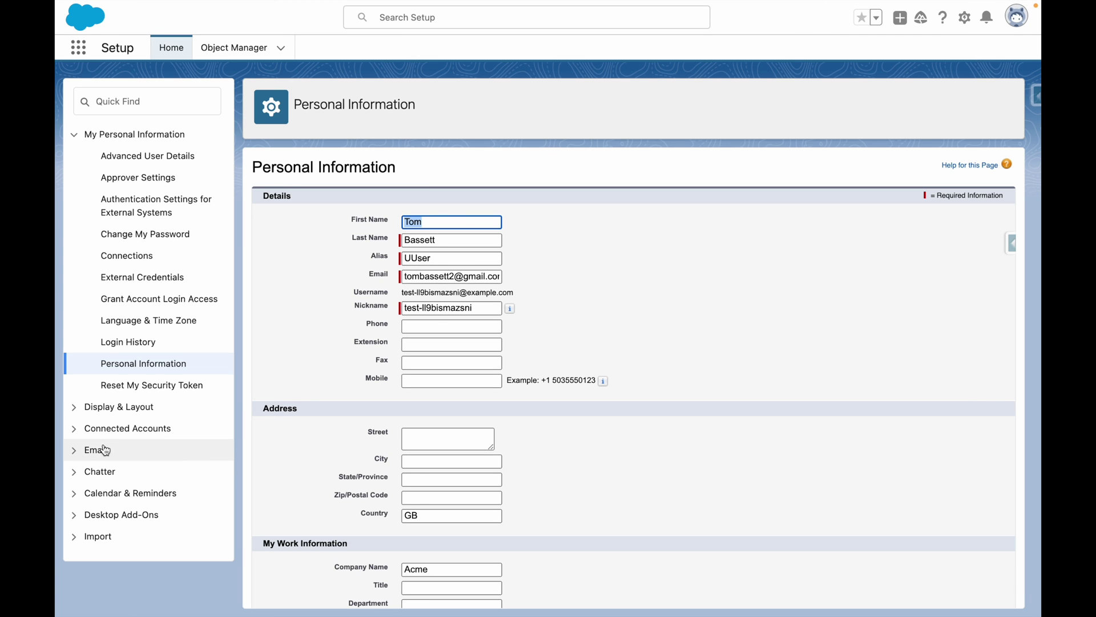
pyautogui.click(75, 429)
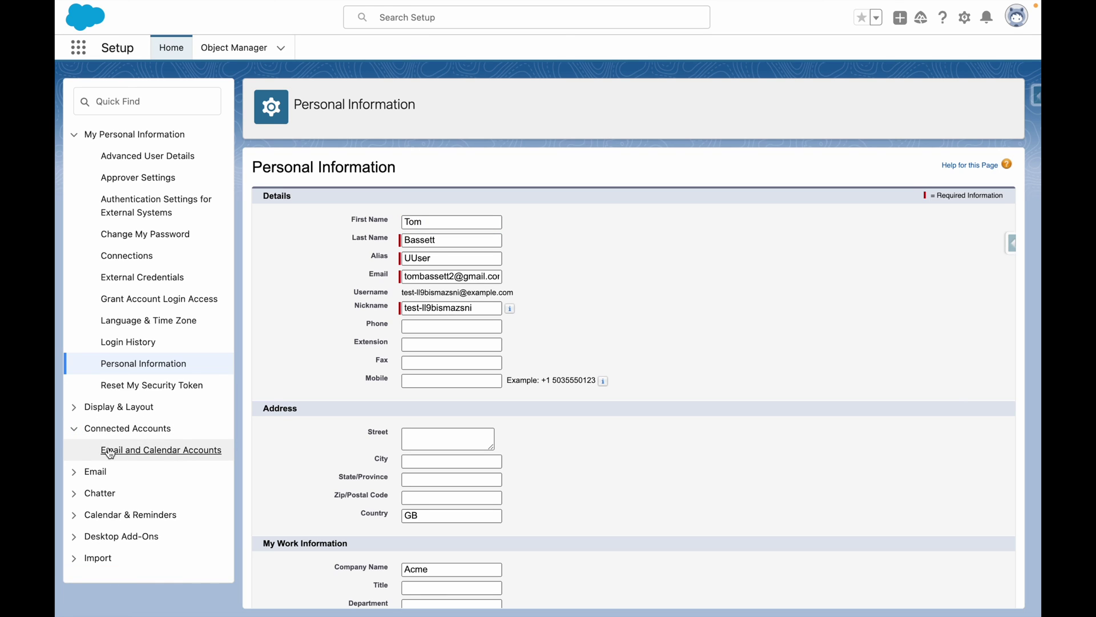
pyautogui.click(123, 451)
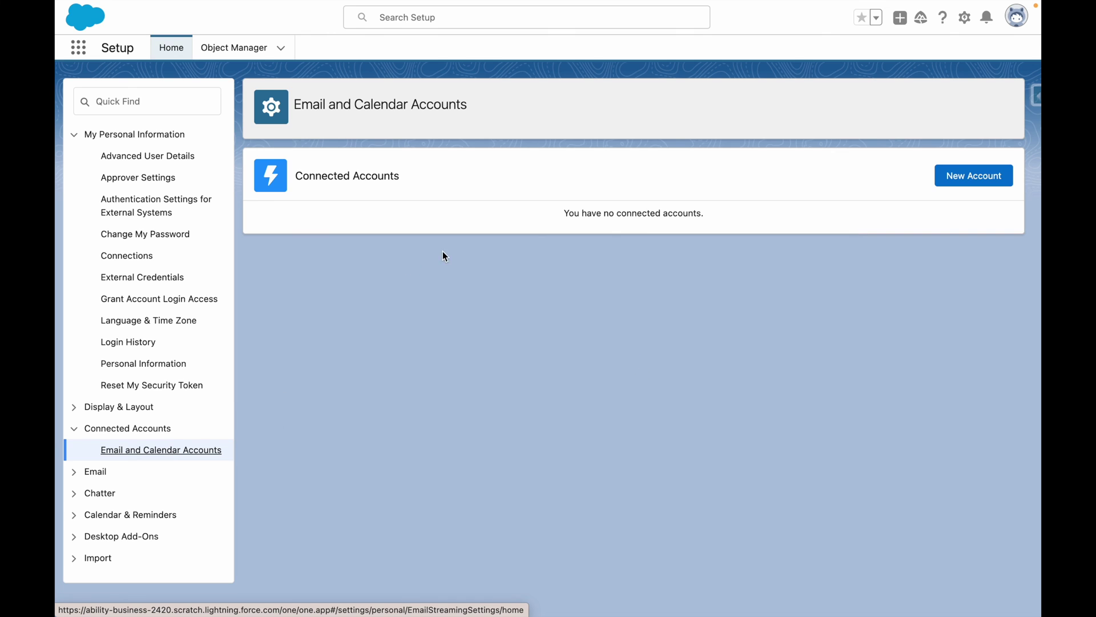
pyautogui.click(975, 184)
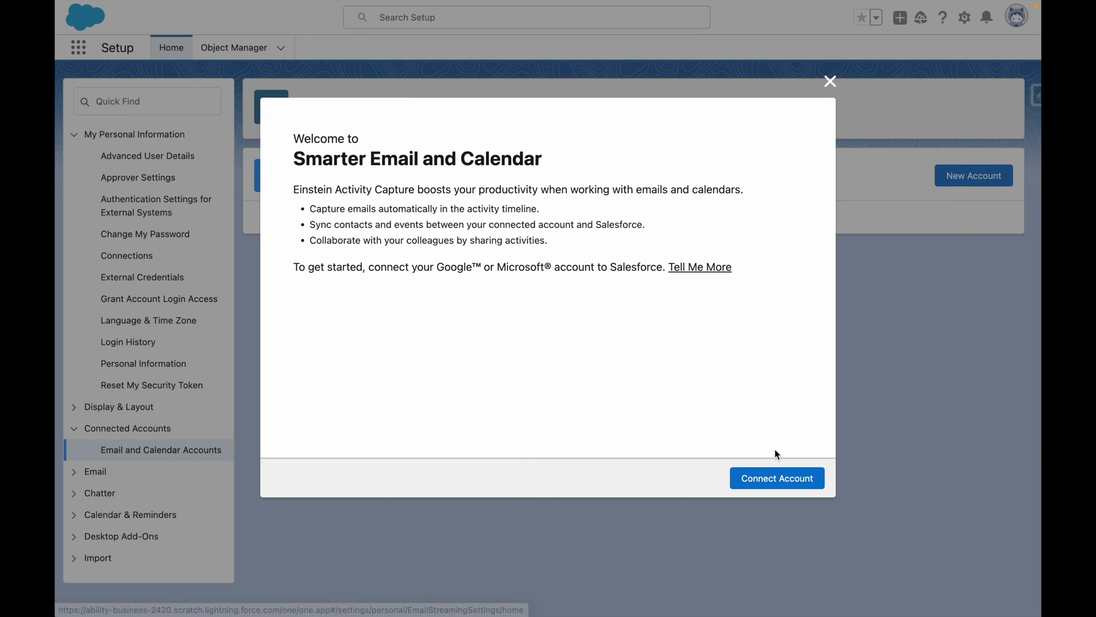